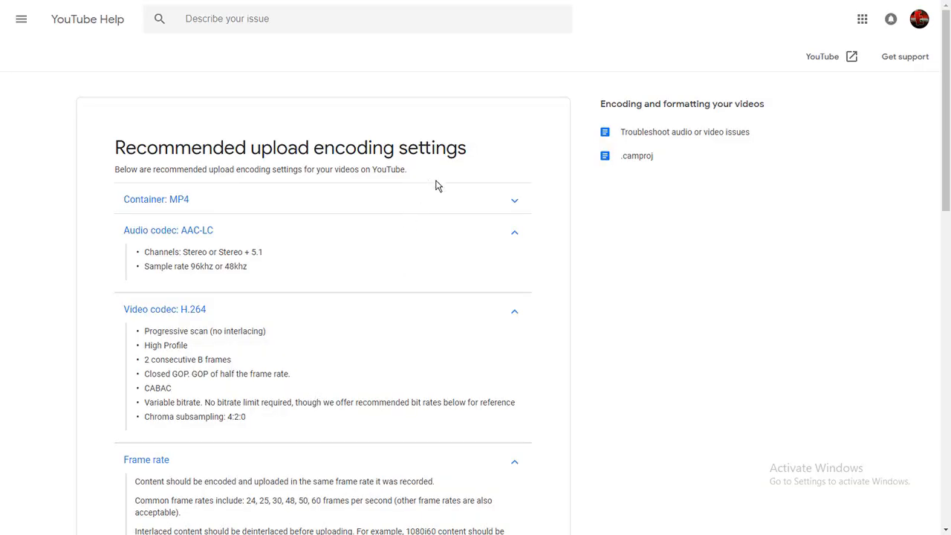
# Step: Expand the Container: MP4 section and review it together with the Audio codec: AAC-LC section
pyautogui.click(514, 199)
pyautogui.moveTo(262, 153); pyautogui.dragTo(385, 153)
pyautogui.click(749, 251)
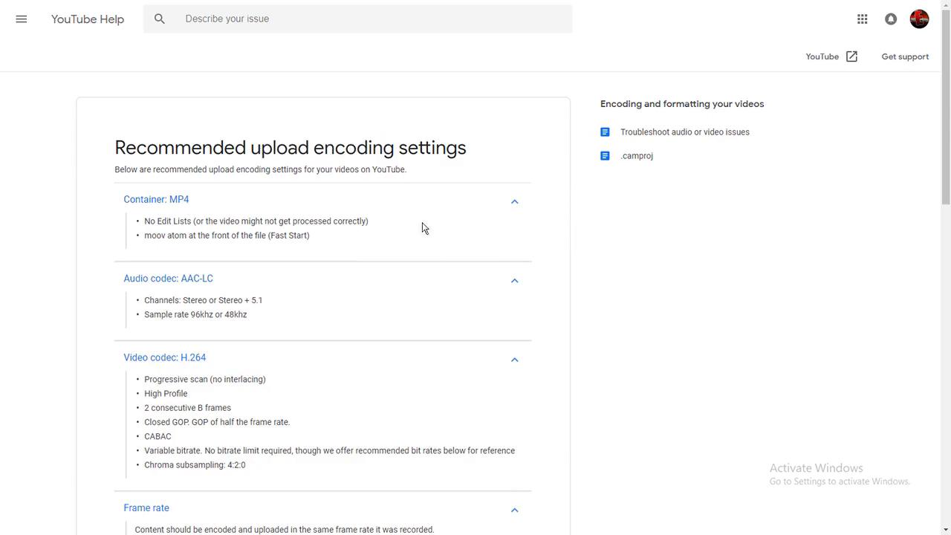
pyautogui.moveTo(123, 201); pyautogui.dragTo(205, 205)
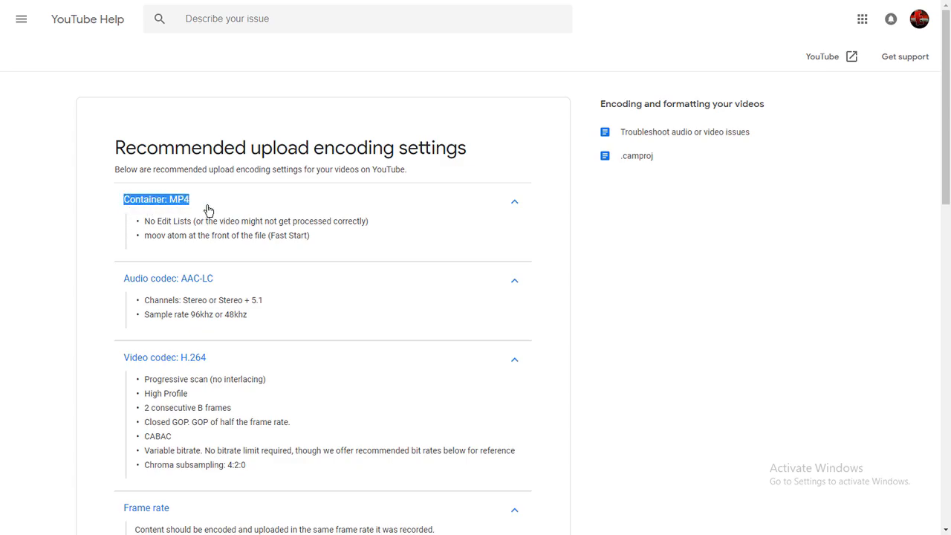
pyautogui.click(206, 205)
pyautogui.click(337, 228)
pyautogui.click(474, 201)
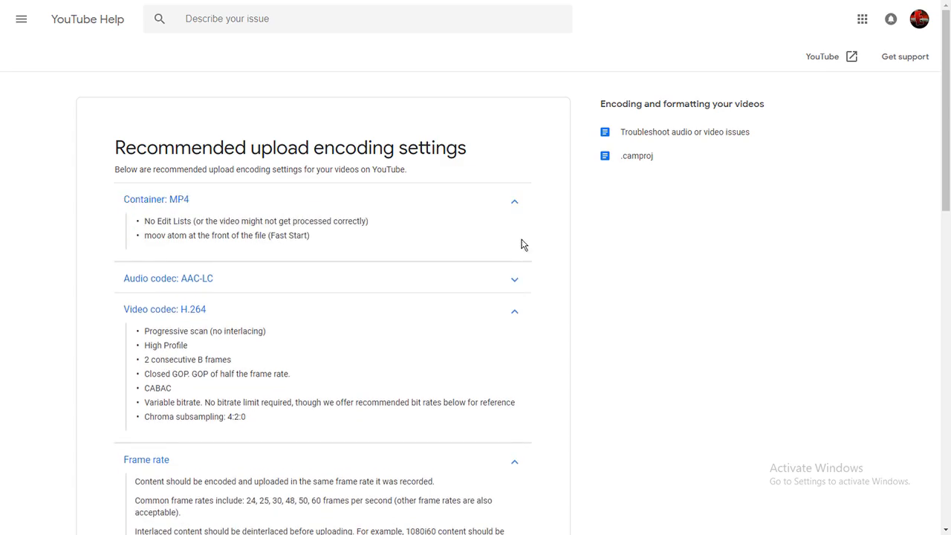
pyautogui.click(516, 277)
# Step: Skim the frame rate and bitrate recommendations, and highlight the 48khz sample rate under the audio codec
pyautogui.scroll(-4, 350, 112)
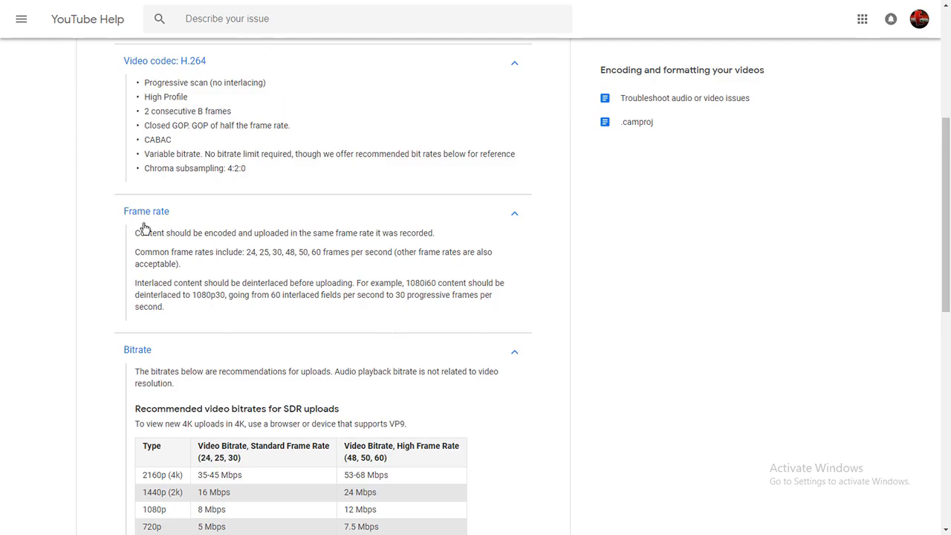
pyautogui.scroll(-3, 223, 178)
pyautogui.scroll(-5, 240, 355)
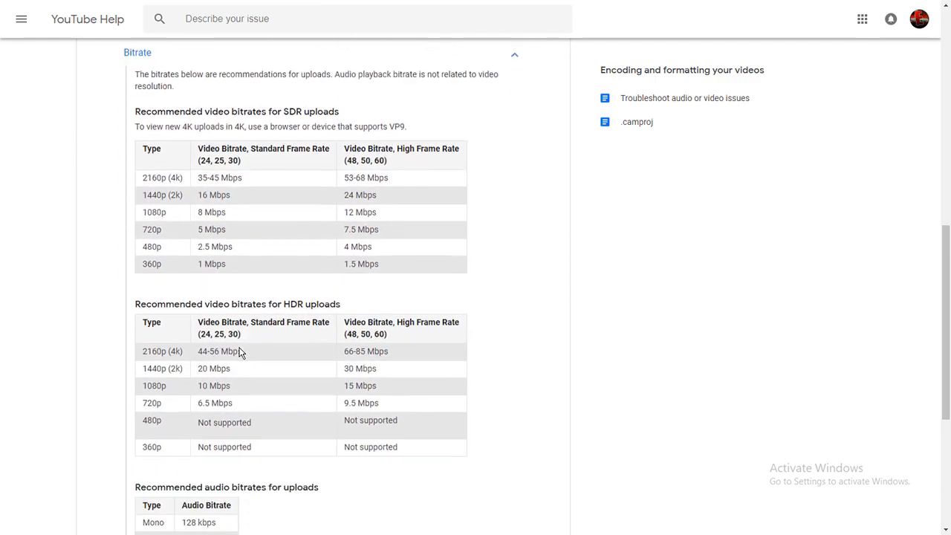
pyautogui.scroll(1, 437, 307)
pyautogui.scroll(9, 436, 308)
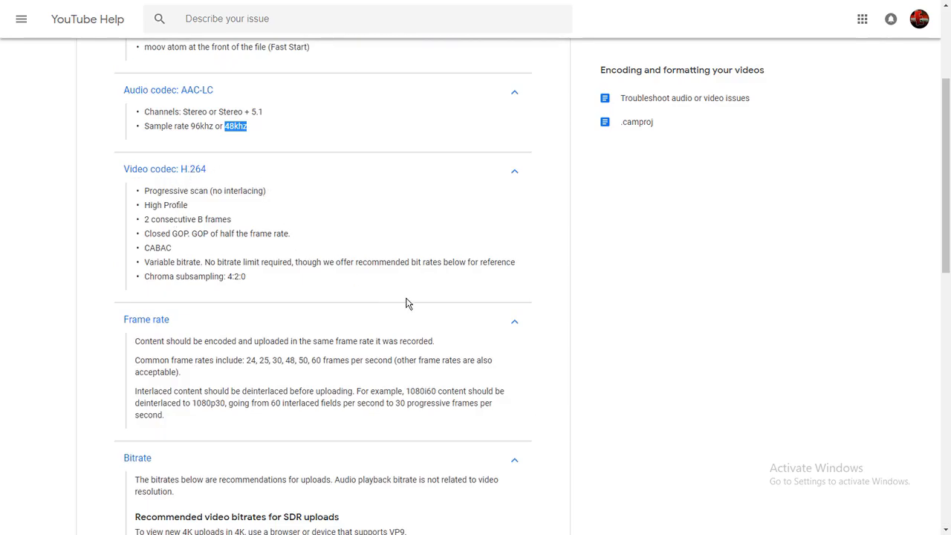
# Step: Highlight the variable bitrate and bitrate limit notes in the Video codec: H.264 section
pyautogui.moveTo(145, 261); pyautogui.dragTo(201, 260)
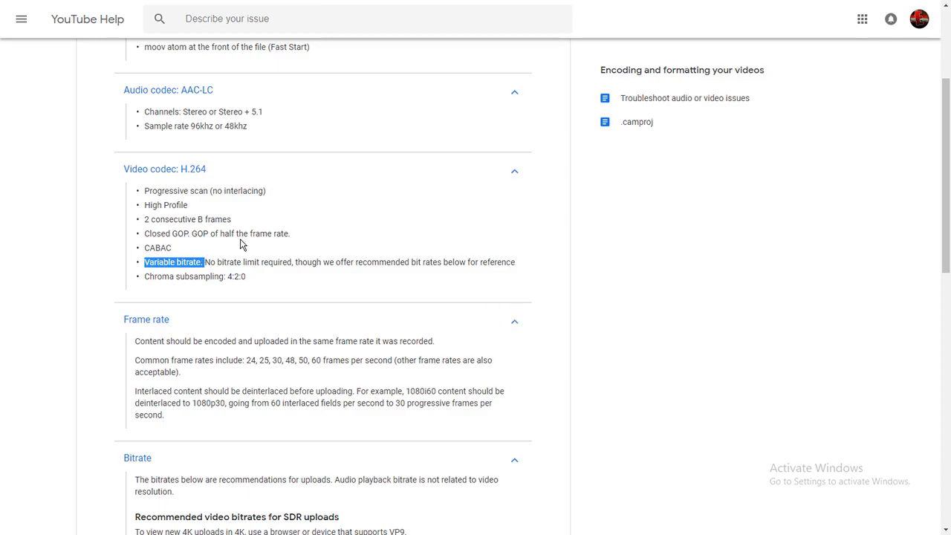
pyautogui.click(148, 260)
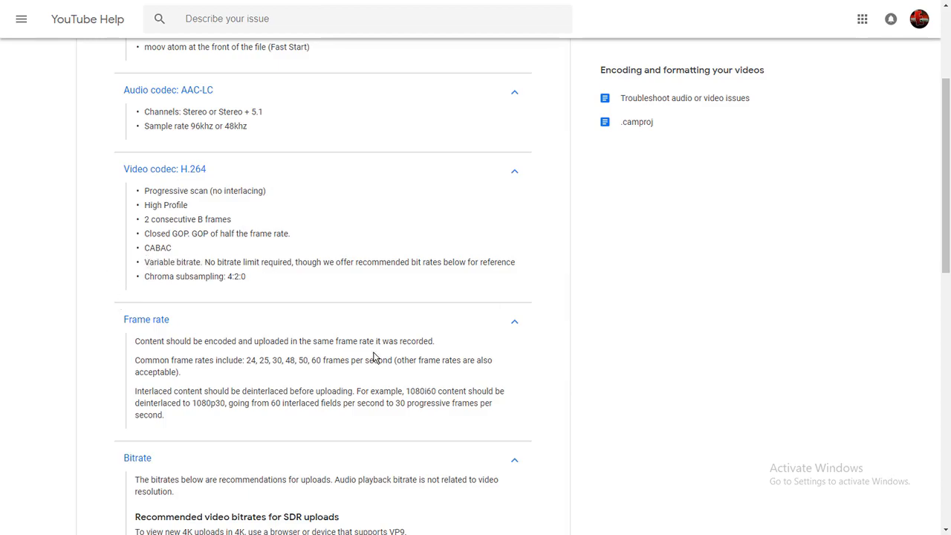
pyautogui.moveTo(145, 268); pyautogui.dragTo(295, 268)
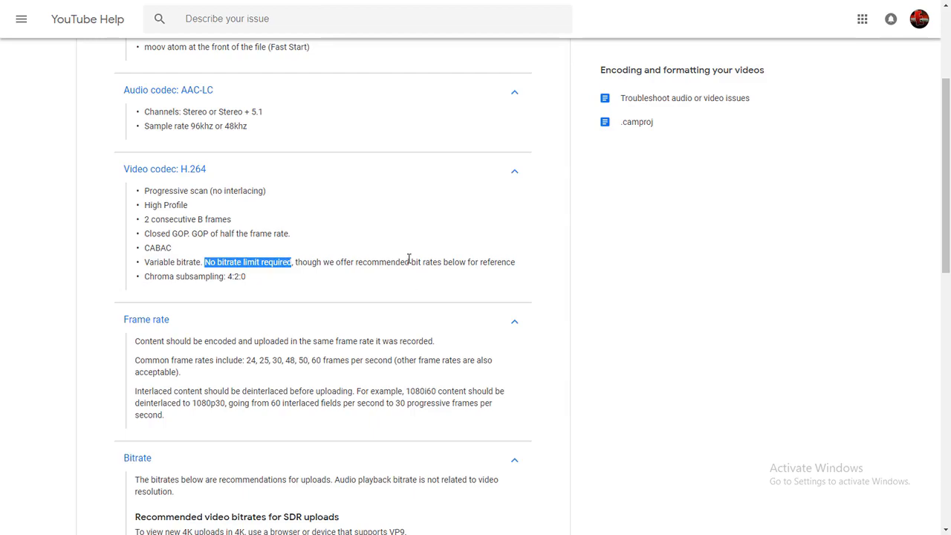
pyautogui.scroll(-1, 339, 285)
pyautogui.scroll(3, 329, 319)
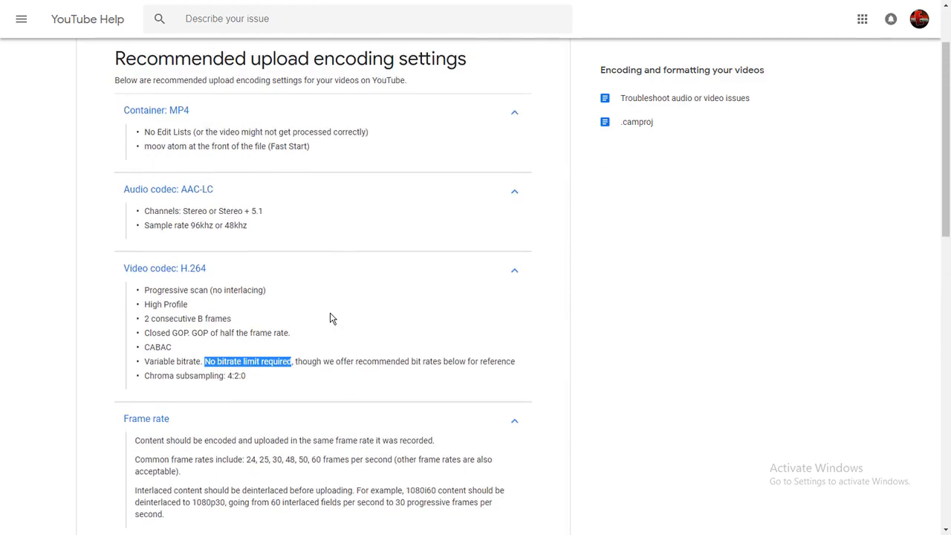
pyautogui.scroll(-1, 318, 315)
pyautogui.click(273, 262)
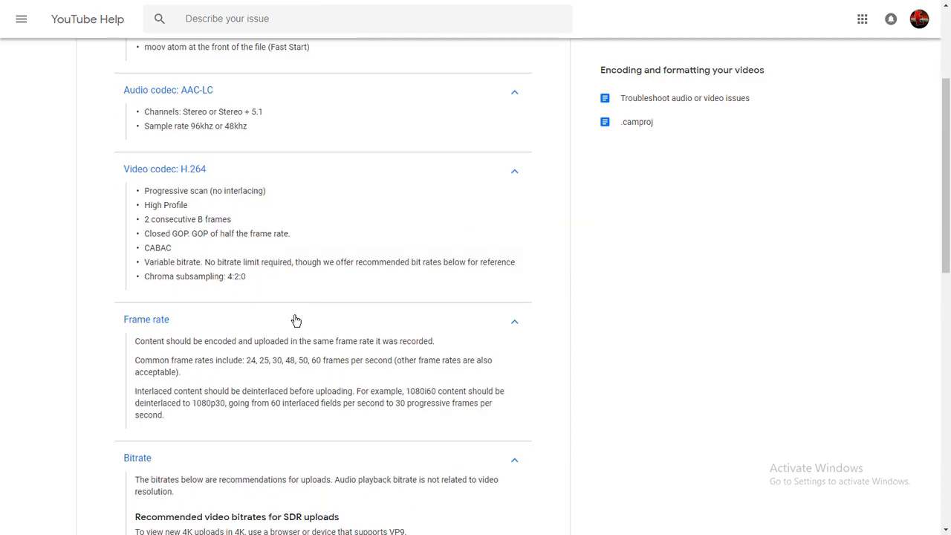
# Step: Compare the frame rate guidance with the recommended SDR and HDR video bitrate tables
pyautogui.scroll(-5, 320, 357)
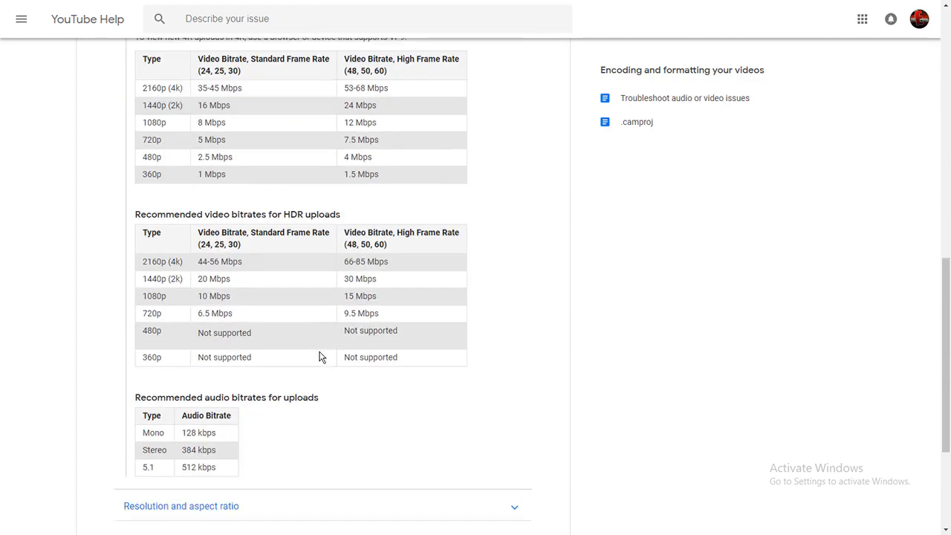
pyautogui.scroll(2, 394, 330)
pyautogui.scroll(2, 405, 348)
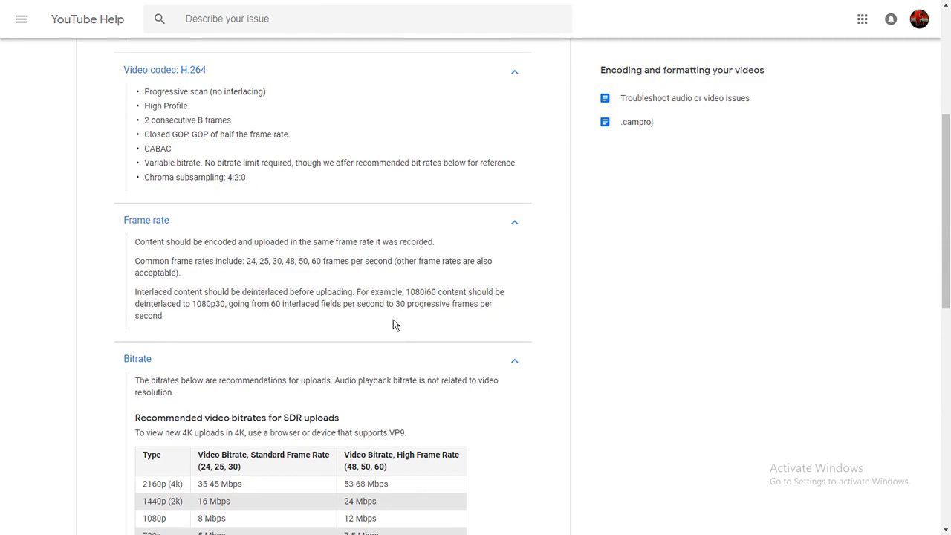
pyautogui.scroll(-1, 394, 327)
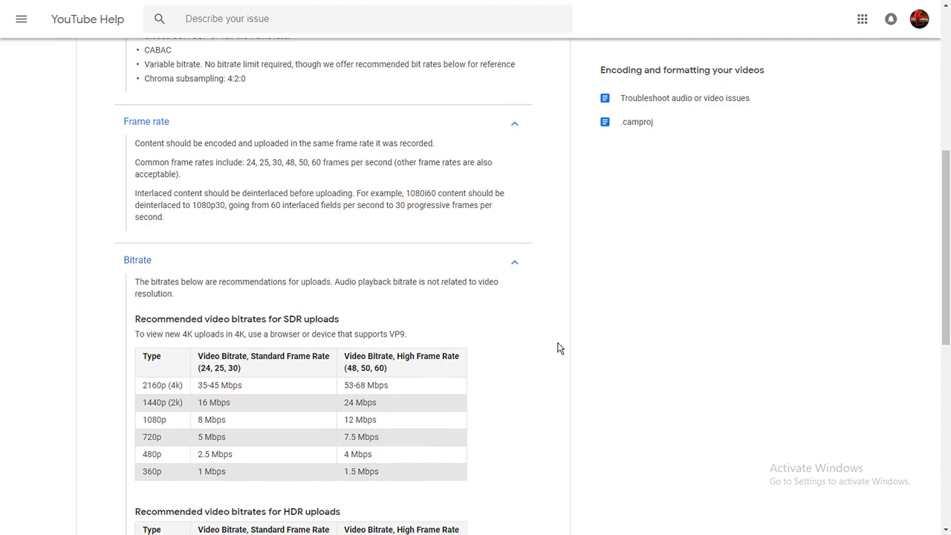
pyautogui.scroll(-2, 554, 345)
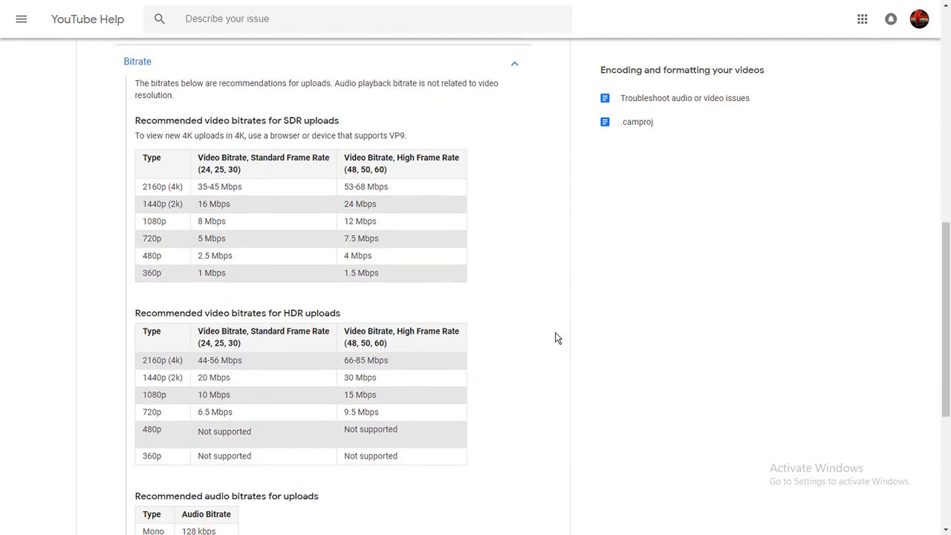
pyautogui.scroll(4, 483, 252)
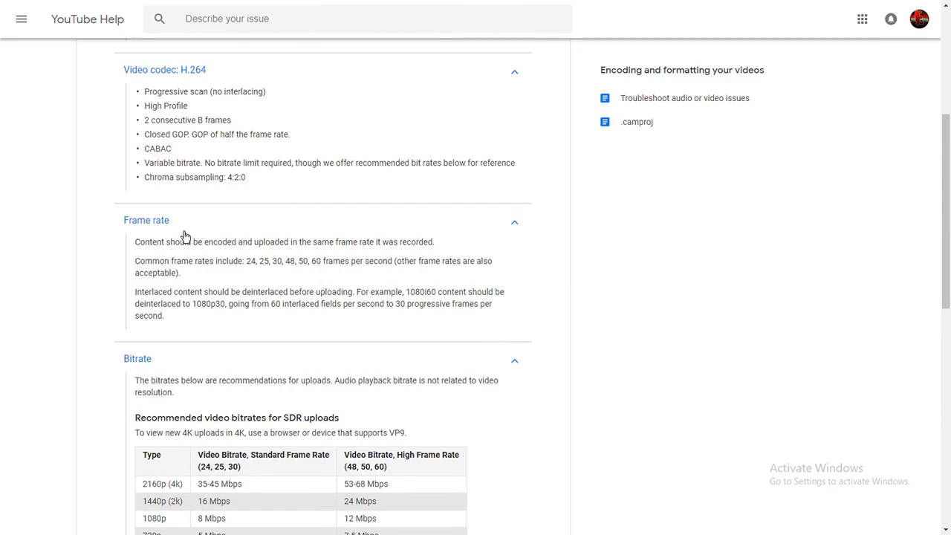
# Step: Collapse the Frame rate section and examine the recommended video and audio bitrate tables
pyautogui.click(159, 221)
pyautogui.click(517, 222)
pyautogui.scroll(-3, 259, 259)
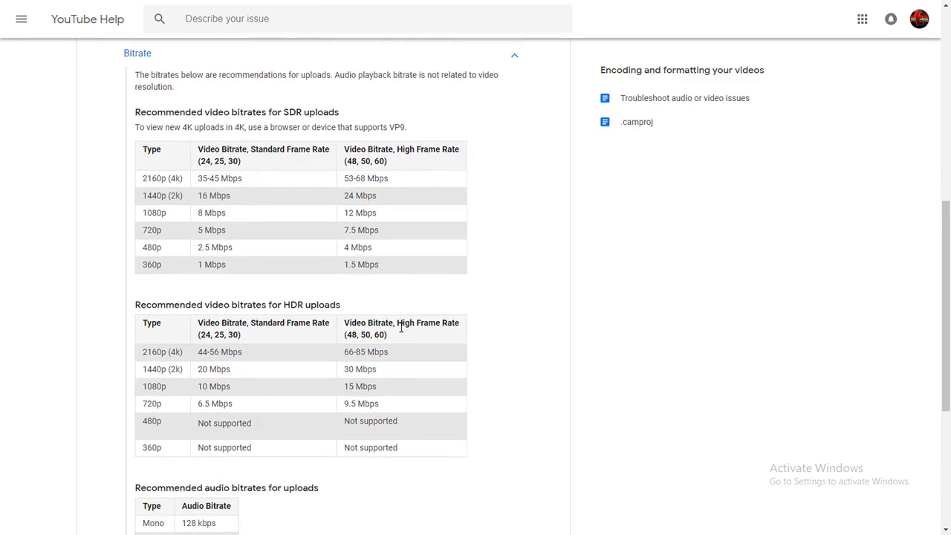
pyautogui.scroll(-1, 402, 327)
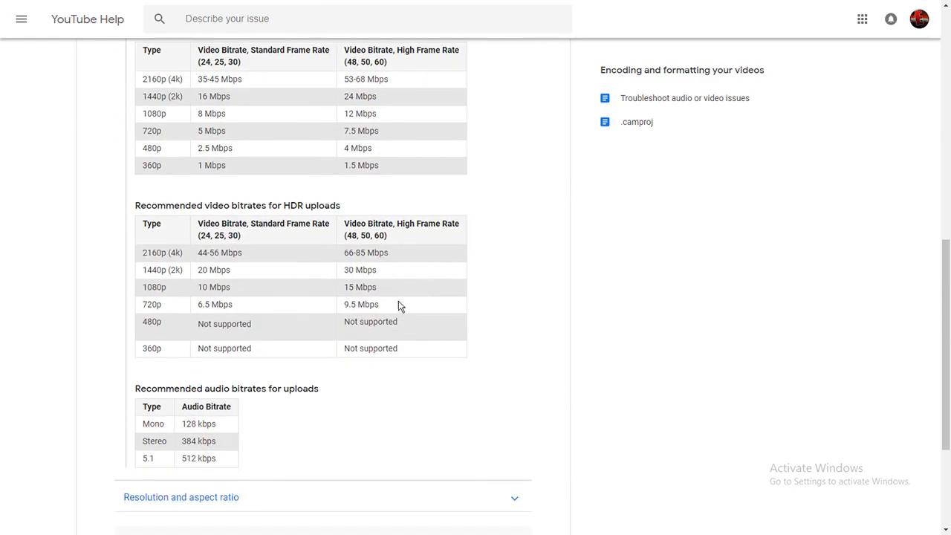
pyautogui.scroll(-1, 428, 320)
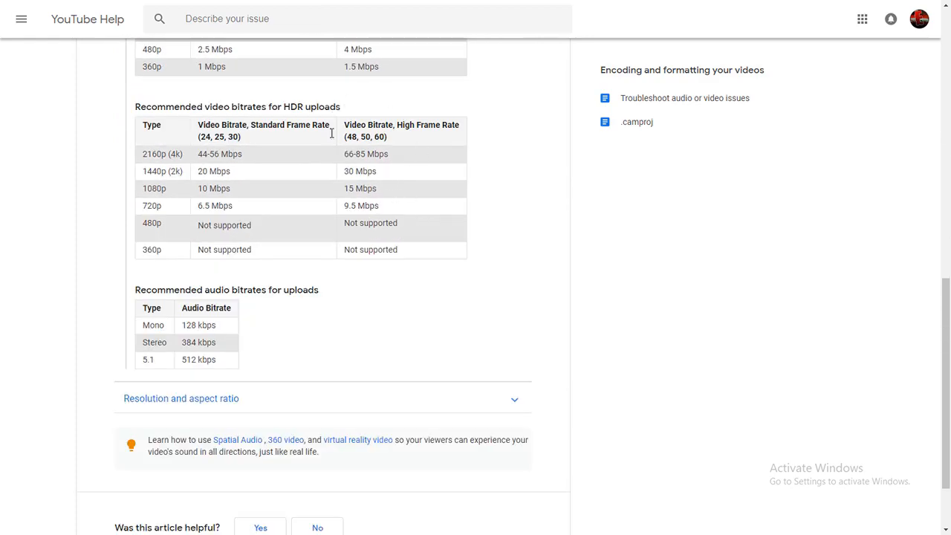
# Step: Highlight the 48, 50, 60 frame rates and the matching 720p bitrate in the HDR uploads table
pyautogui.moveTo(390, 138); pyautogui.dragTo(347, 133)
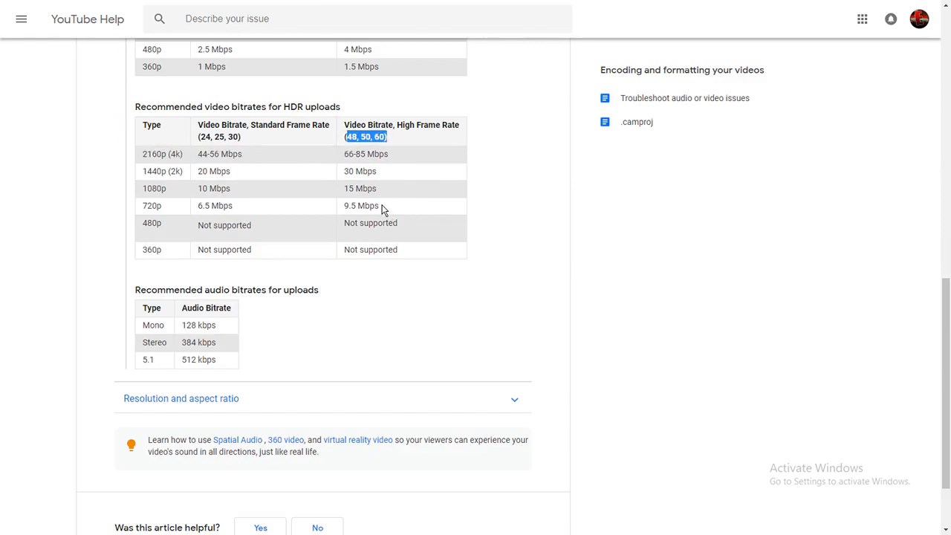
pyautogui.moveTo(382, 208); pyautogui.dragTo(344, 206)
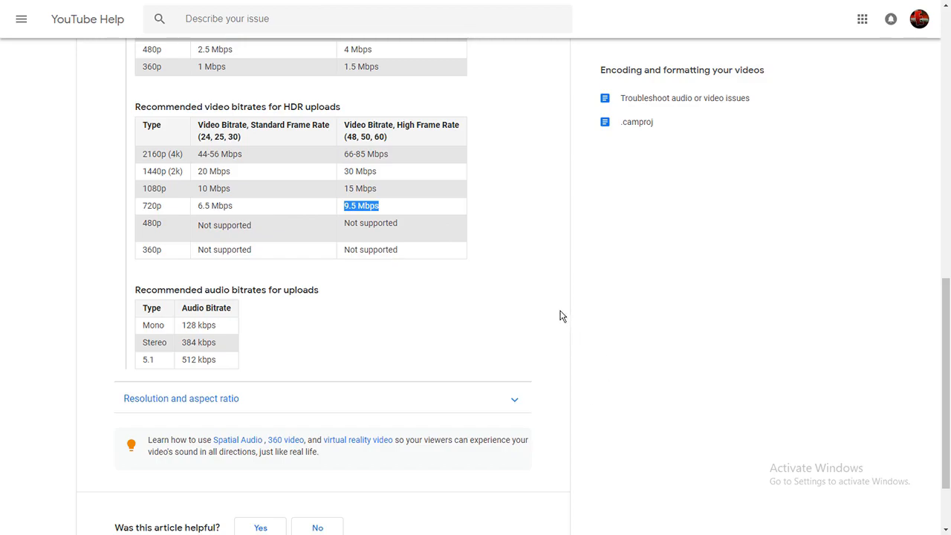
pyautogui.click(419, 228)
pyautogui.scroll(-1, 592, 341)
pyautogui.tripleClick(225, 237)
pyautogui.click(92, 306)
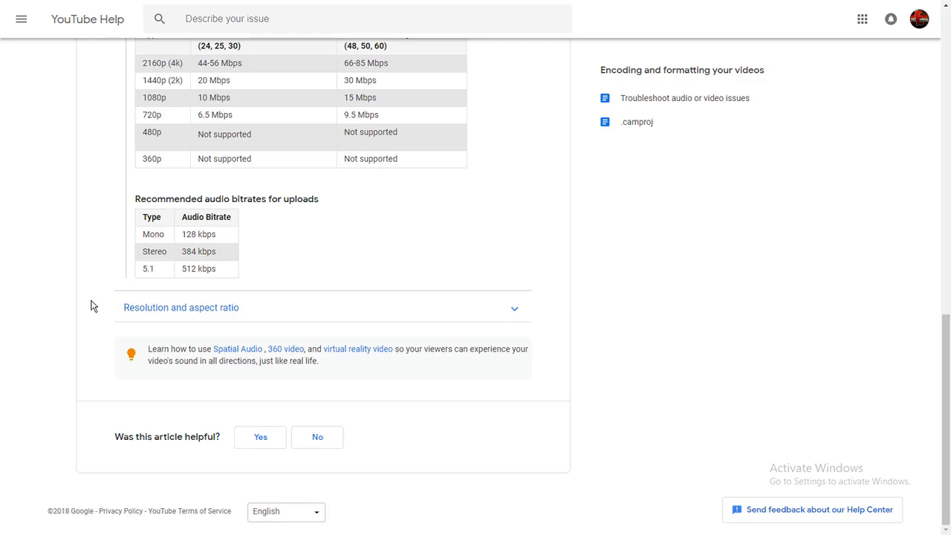
# Step: Highlight the stereo audio bitrate and expand the Resolution and aspect ratio section to read it
pyautogui.moveTo(181, 254); pyautogui.dragTo(226, 261)
pyautogui.click(110, 279)
pyautogui.moveTo(183, 253); pyautogui.dragTo(217, 252)
pyautogui.click(335, 307)
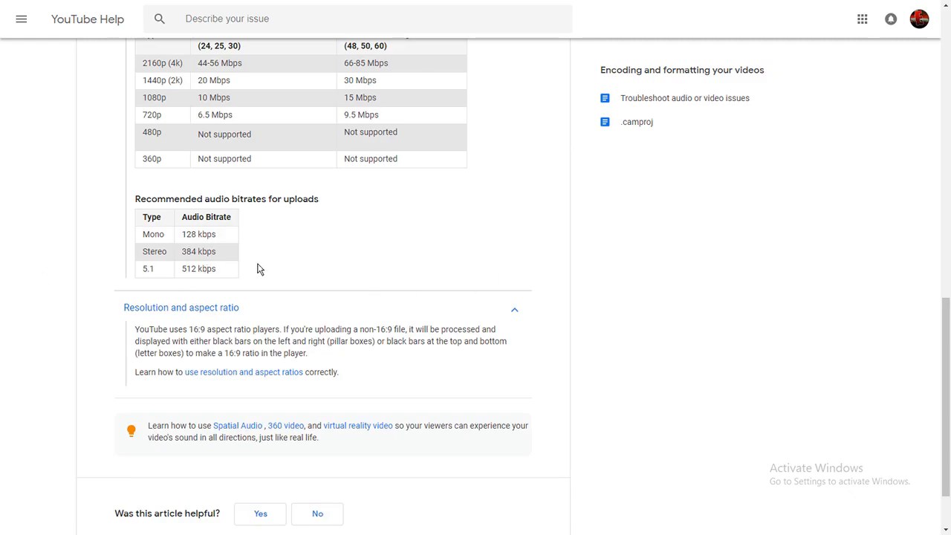
pyautogui.scroll(4, 565, 223)
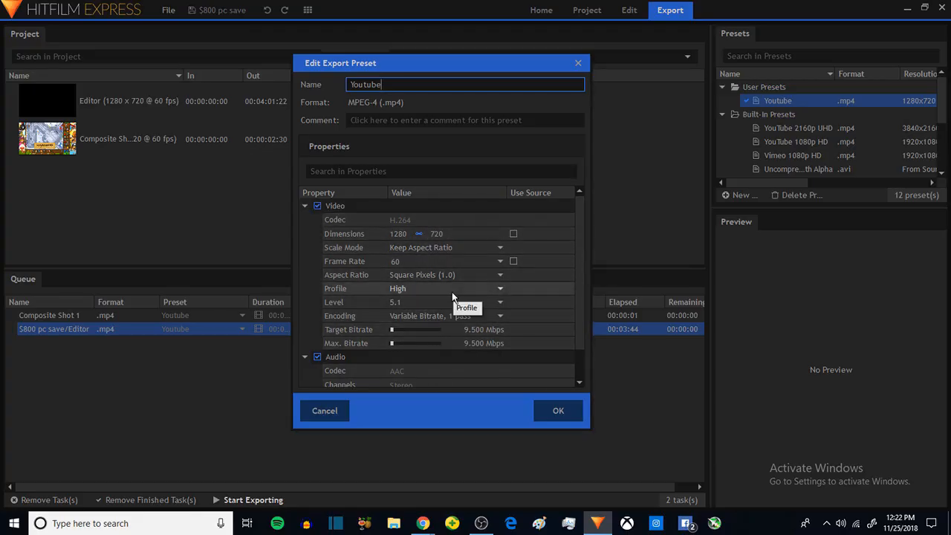
# Step: Review the video and audio properties of the Youtube export preset in HitFilm Express
pyautogui.scroll(-2, 453, 297)
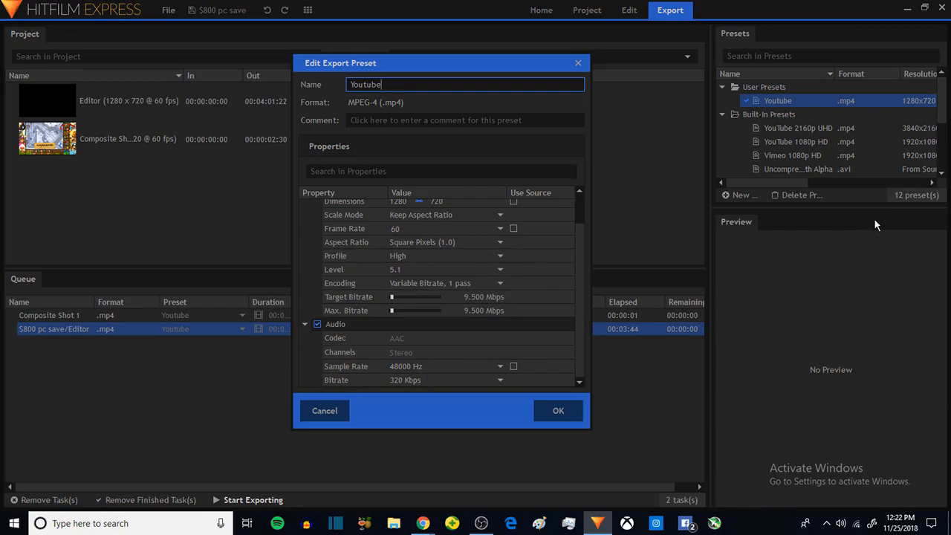
# Step: Switch to HandBrake and open the single video file Editor[5] as the source
pyautogui.click(481, 523)
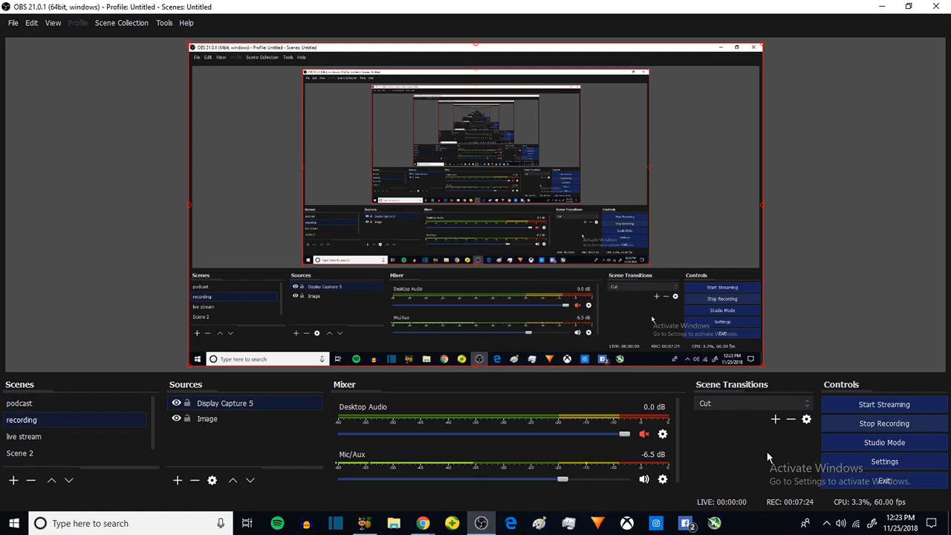
pyautogui.click(366, 525)
pyautogui.click(730, 63)
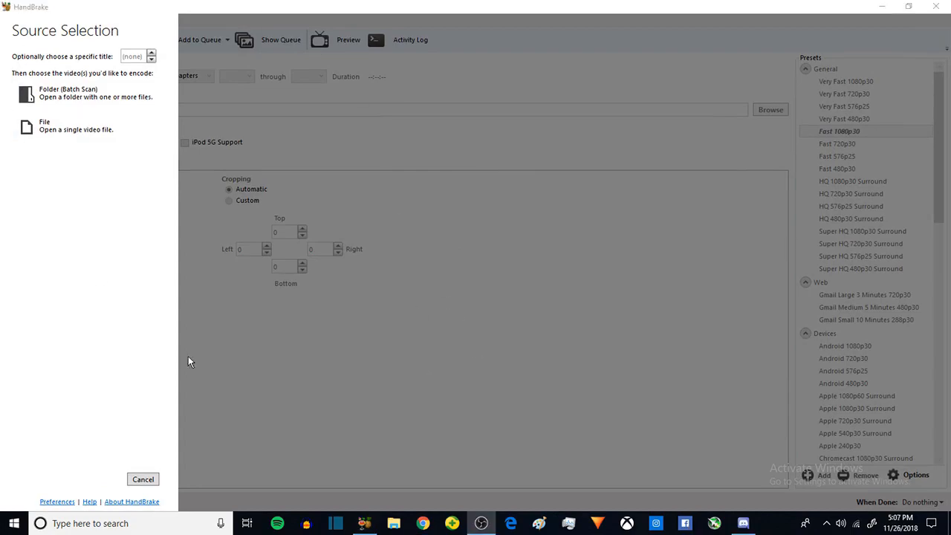
pyautogui.click(108, 138)
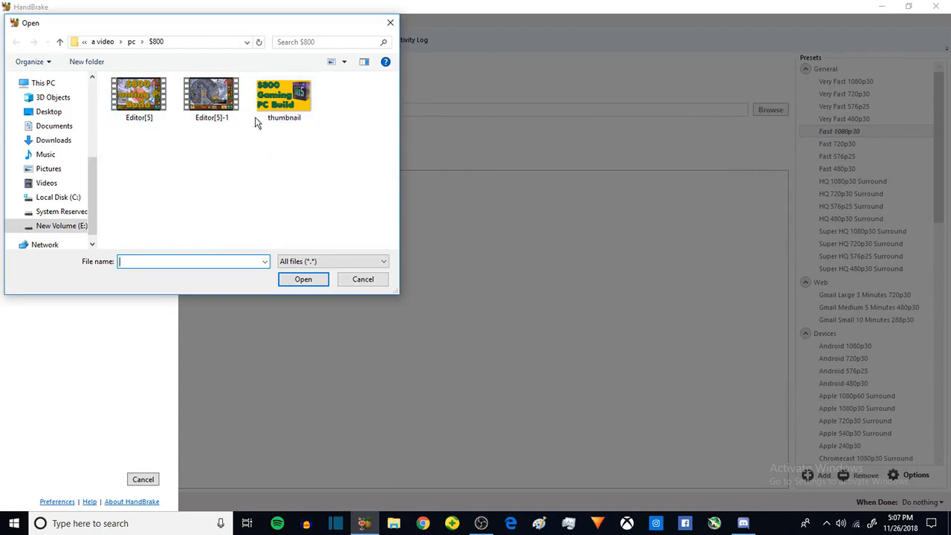
pyautogui.doubleClick(139, 94)
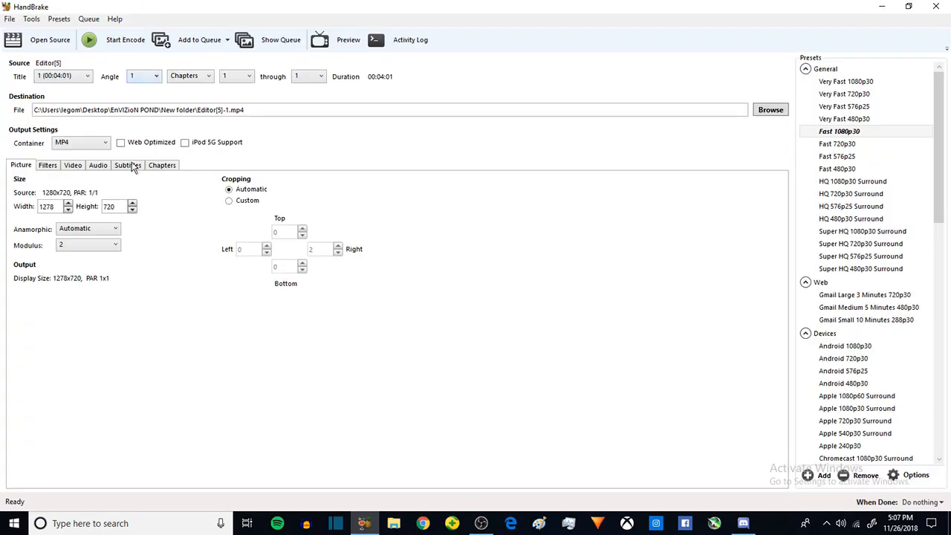
# Step: Set the output picture width to 1280 and keep the Anamorphic option on Automatic
pyautogui.click(68, 206)
pyautogui.click(92, 229)
pyautogui.click(93, 230)
# Step: Review the General preferences, toggling the option that allows the Advanced tab for x264 off and on again
pyautogui.click(28, 19)
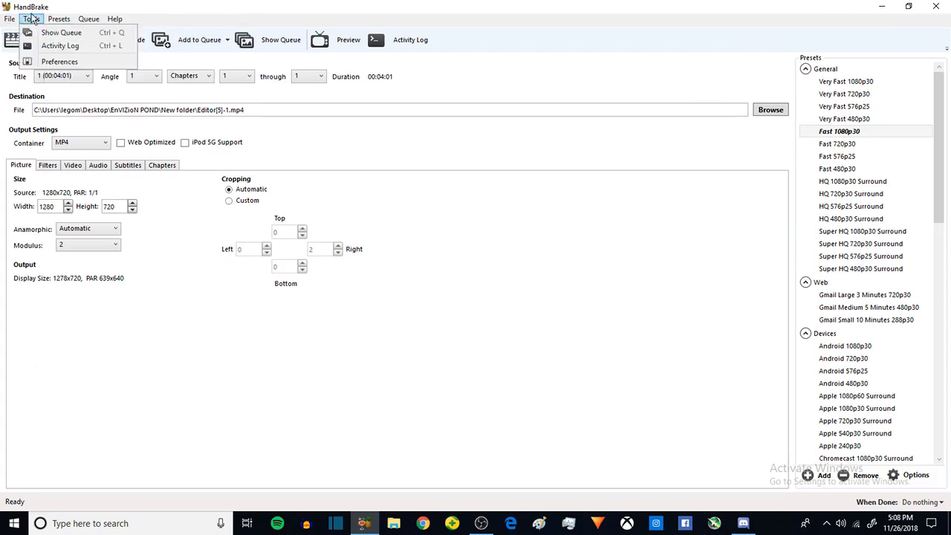
pyautogui.click(58, 64)
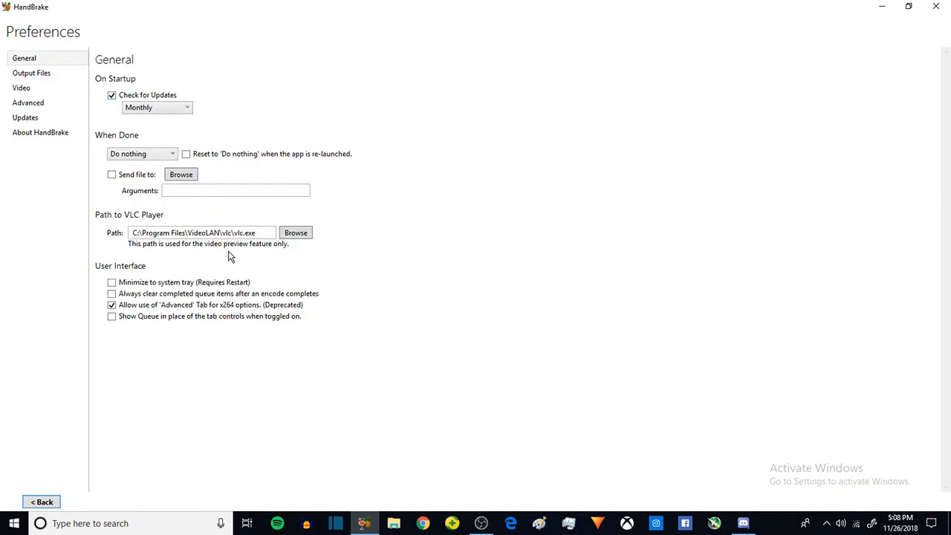
pyautogui.click(60, 64)
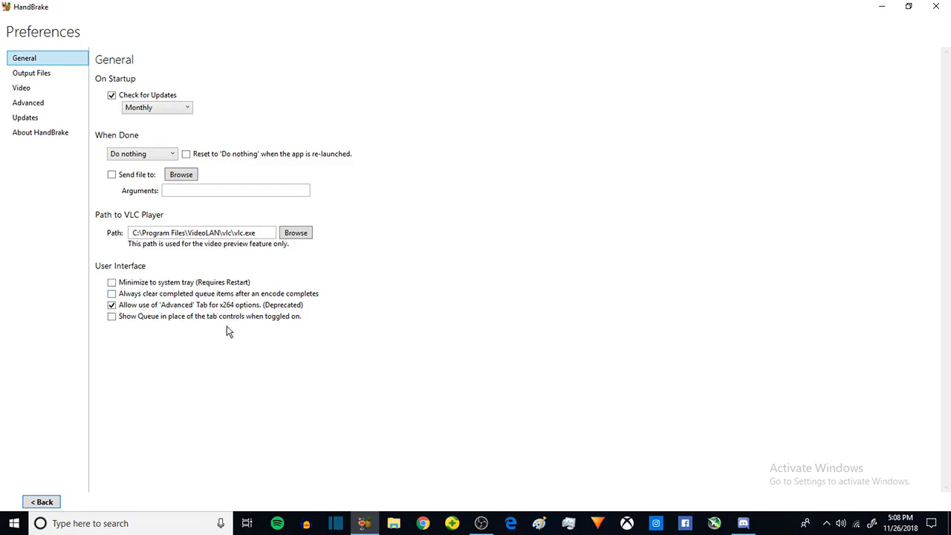
pyautogui.click(42, 502)
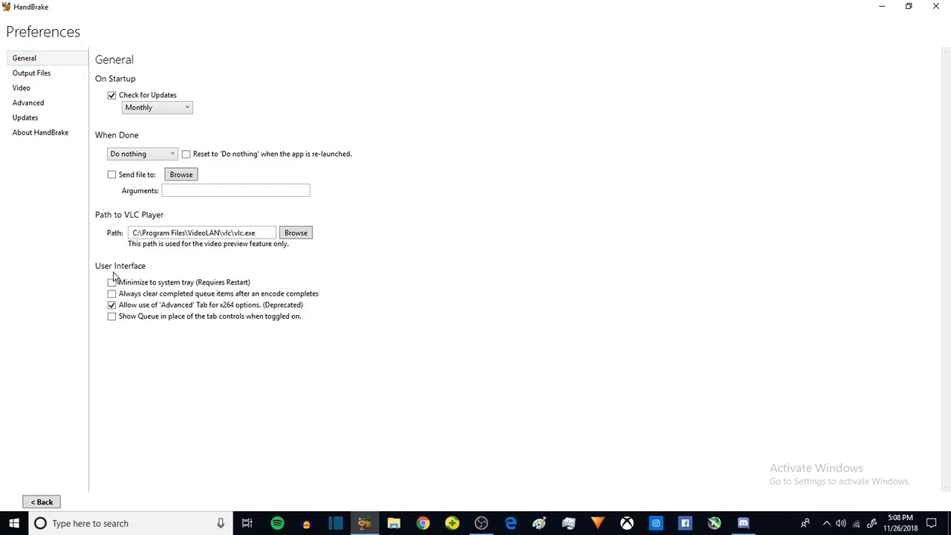
pyautogui.click(111, 304)
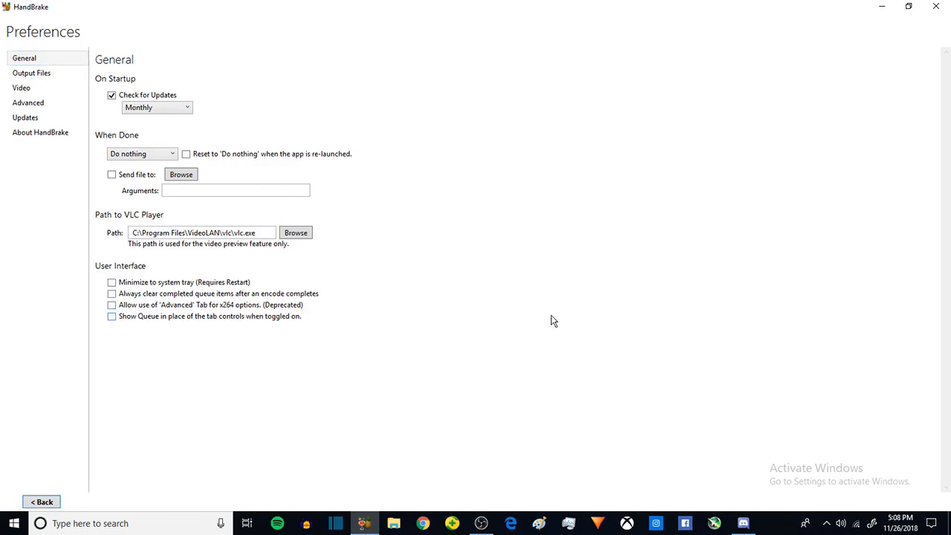
pyautogui.click(111, 304)
pyautogui.click(48, 501)
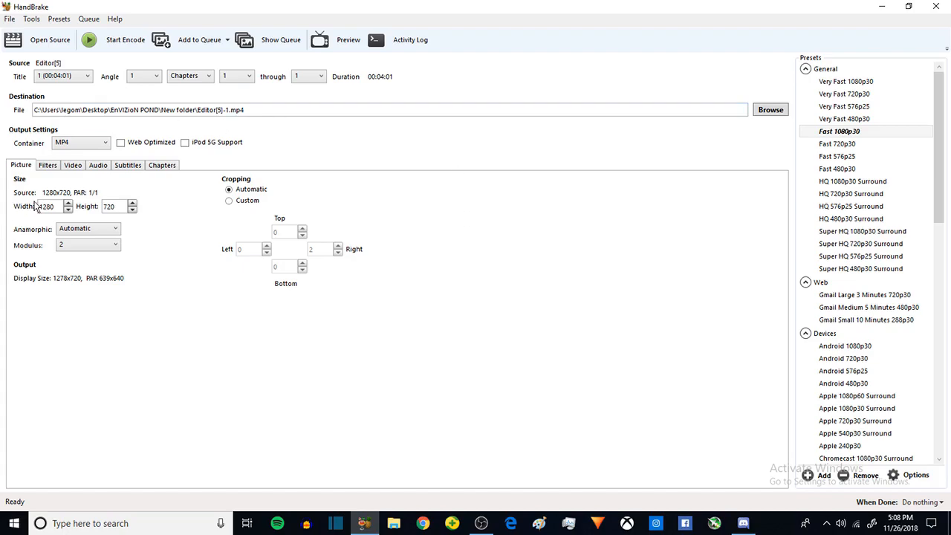
# Step: Set the Anamorphic option in the picture settings to Loose
pyautogui.click(69, 234)
pyautogui.click(65, 262)
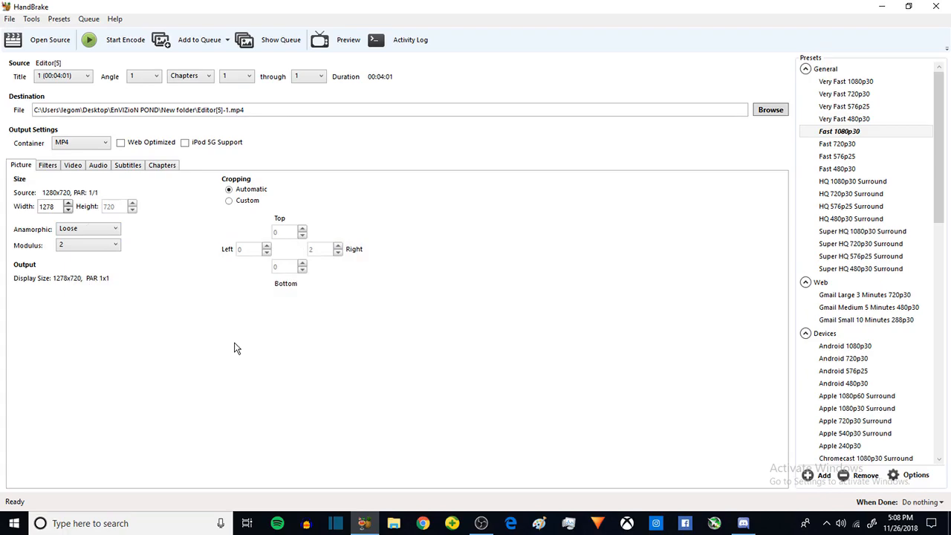
# Step: Keep the H.264 (x264) video codec and set the framerate to Same as source with Constant Framerate
pyautogui.click(72, 165)
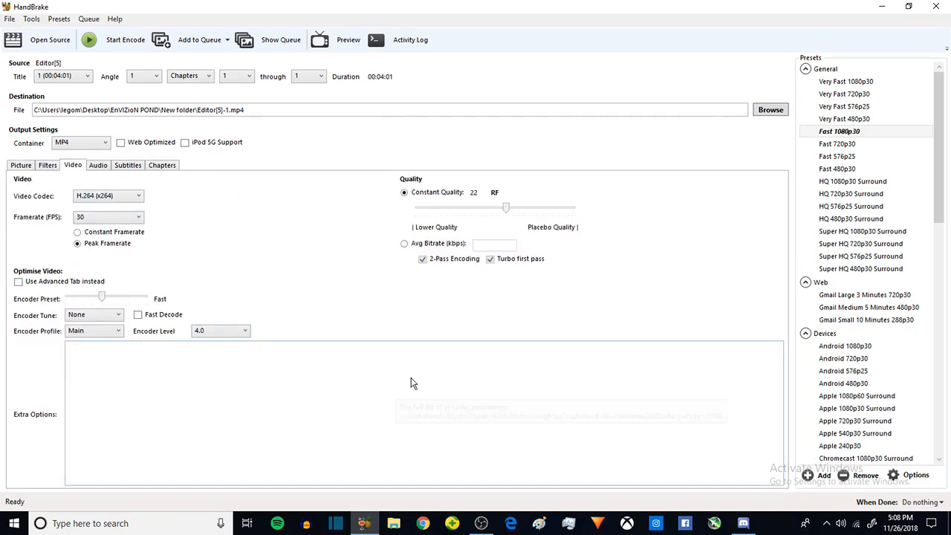
pyautogui.click(112, 196)
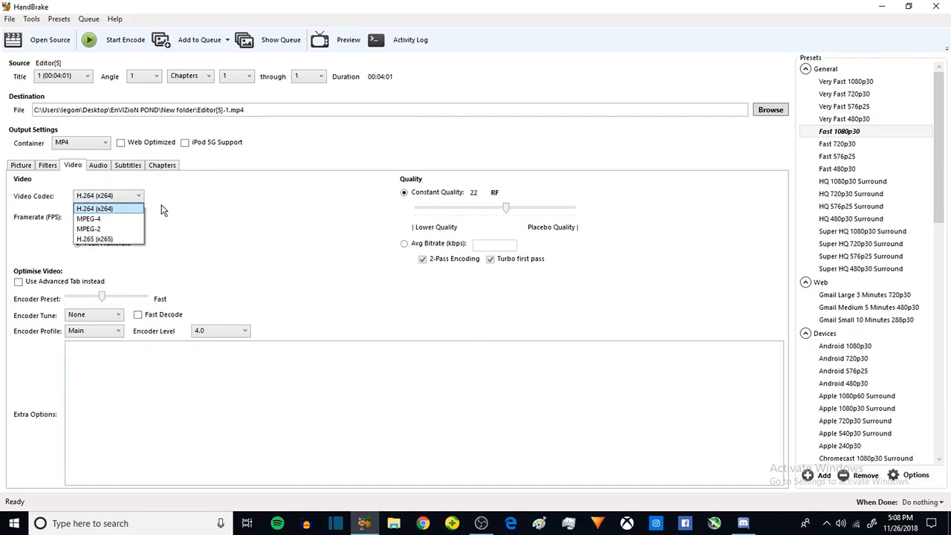
pyautogui.click(228, 208)
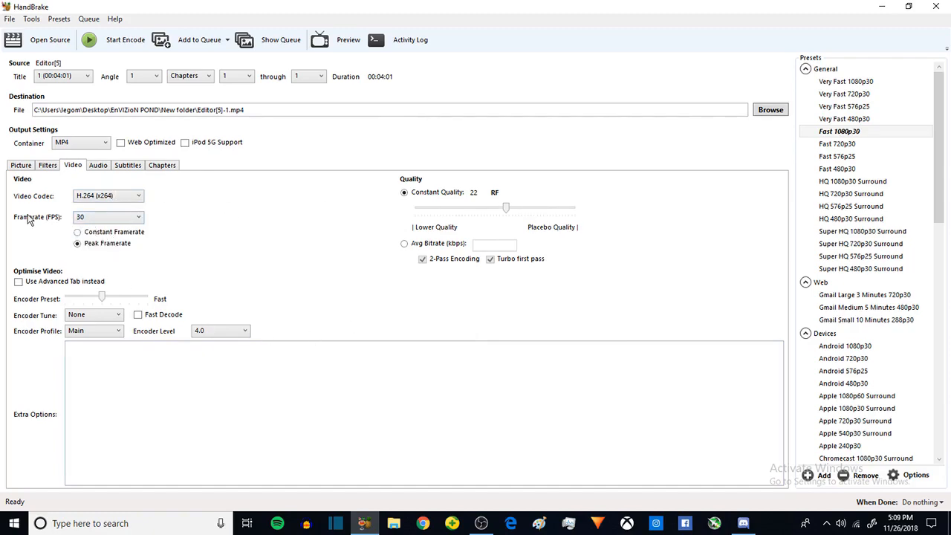
pyautogui.click(81, 217)
pyautogui.click(100, 230)
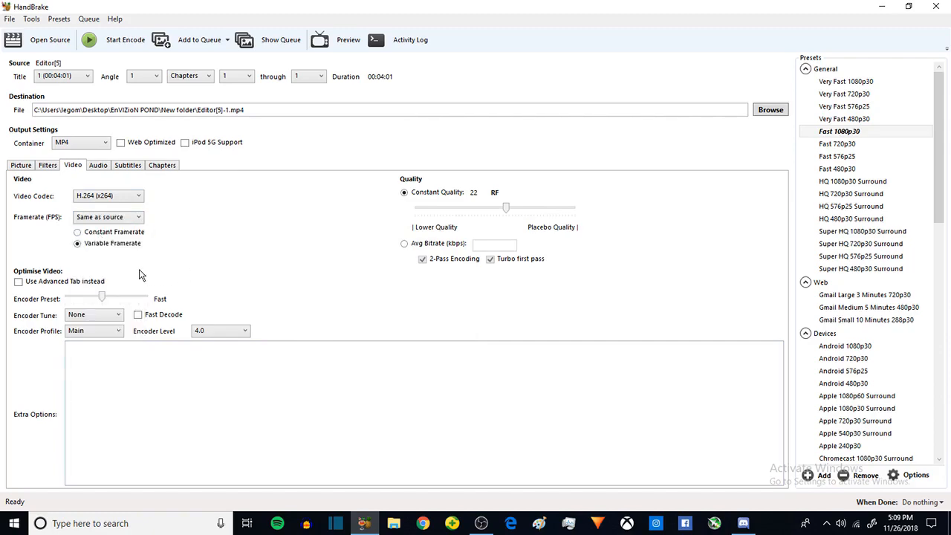
pyautogui.click(80, 232)
# Step: Try constant quality at RF 0, restore it to RF 22, and toggle the Use Advanced Tab option on and off
pyautogui.moveTo(504, 211); pyautogui.dragTo(576, 206)
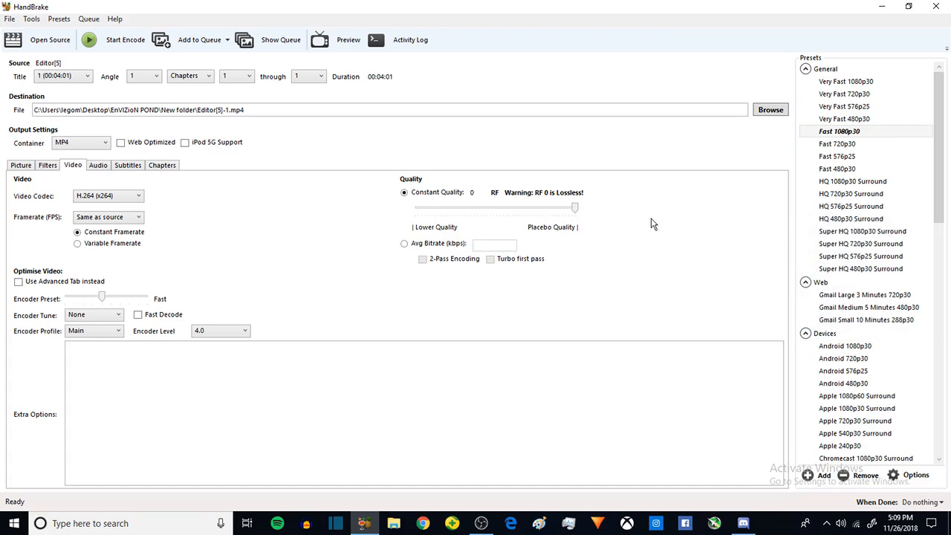
pyautogui.moveTo(575, 215); pyautogui.dragTo(507, 215)
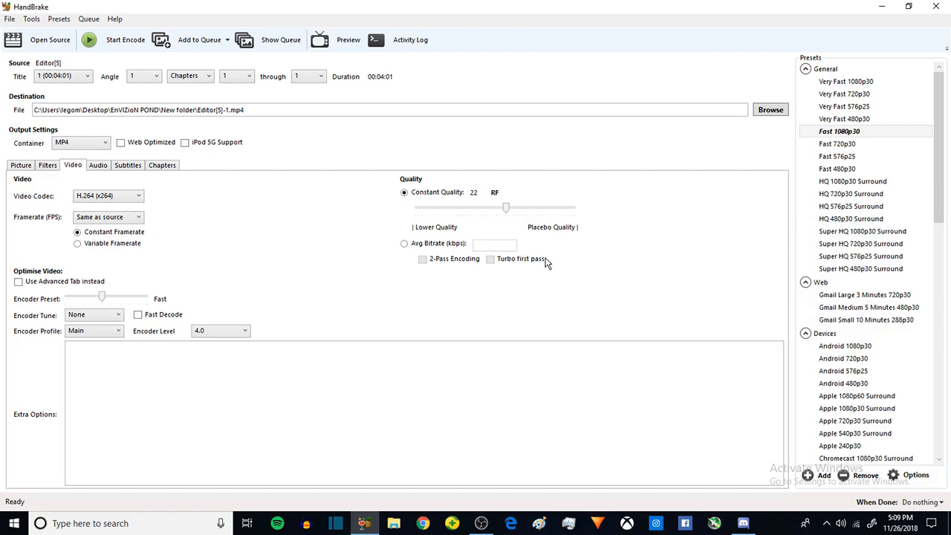
pyautogui.click(18, 282)
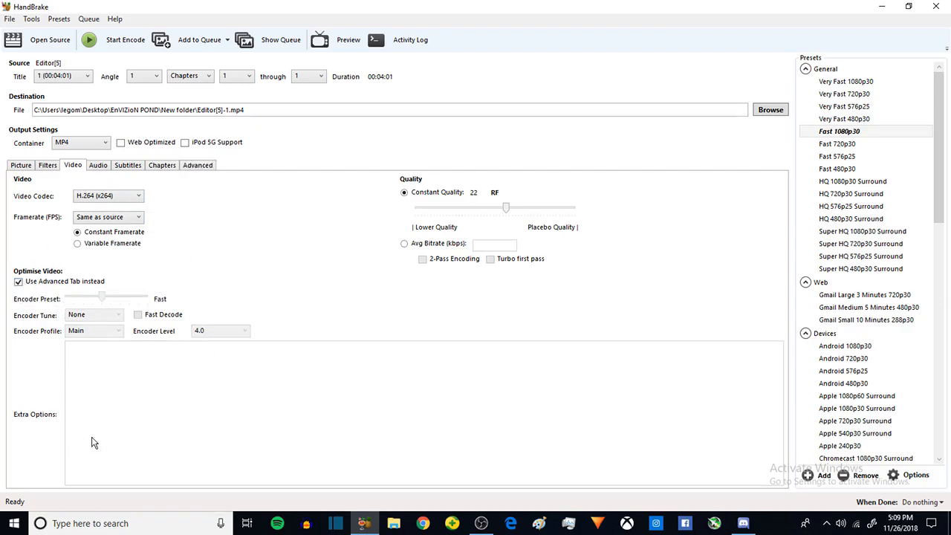
pyautogui.click(16, 281)
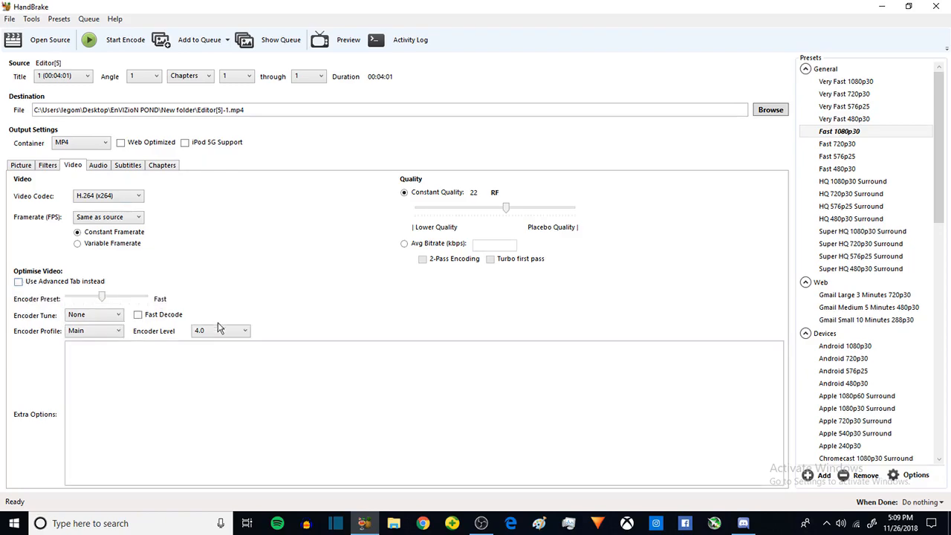
# Step: Set the Encoder Preset to Medium, Tune to None, Profile and Level to Auto, and enable Use Advanced Tab instead
pyautogui.click(117, 300)
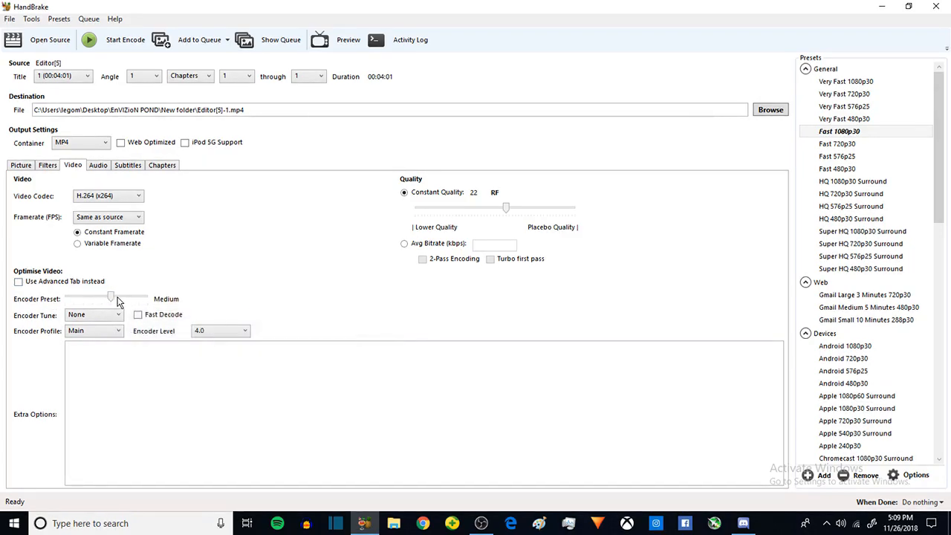
pyautogui.click(104, 316)
pyautogui.click(104, 315)
pyautogui.click(104, 316)
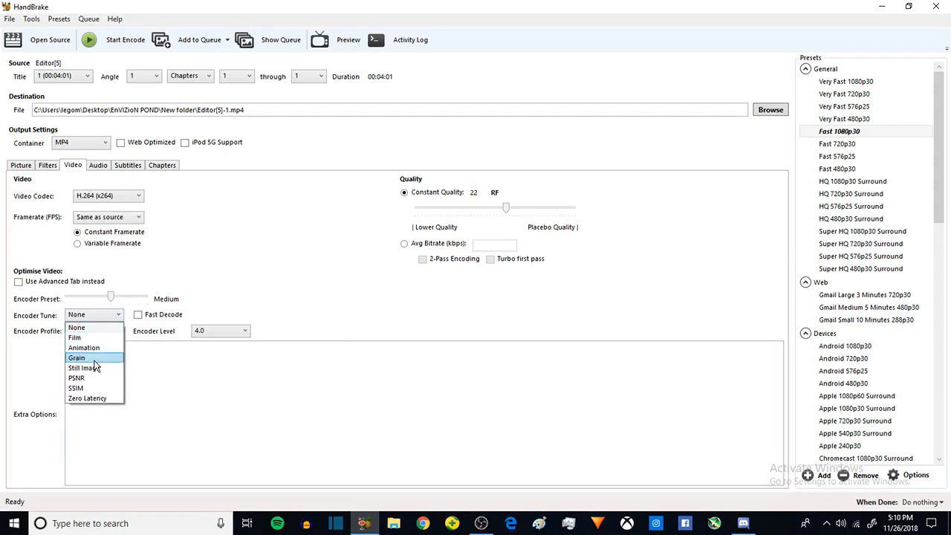
pyautogui.click(93, 327)
pyautogui.click(93, 331)
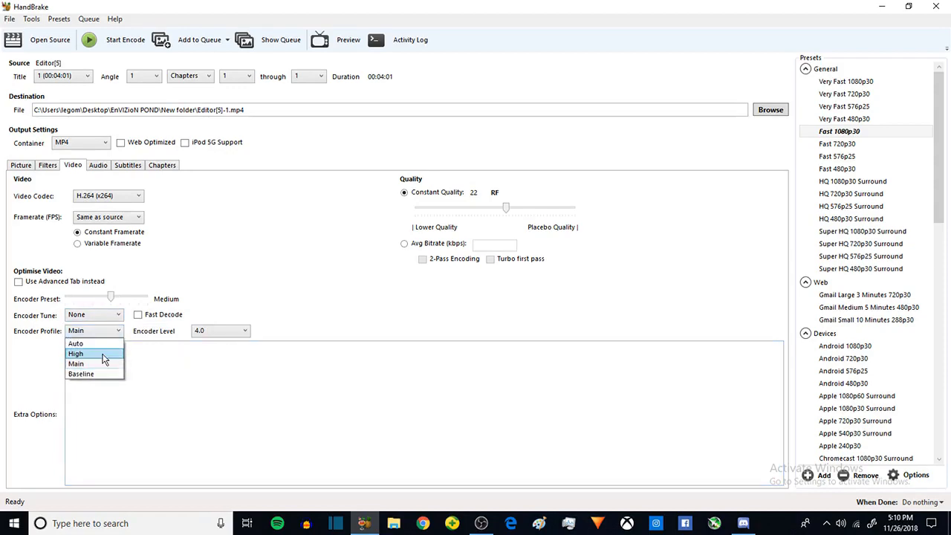
pyautogui.click(98, 342)
pyautogui.click(208, 334)
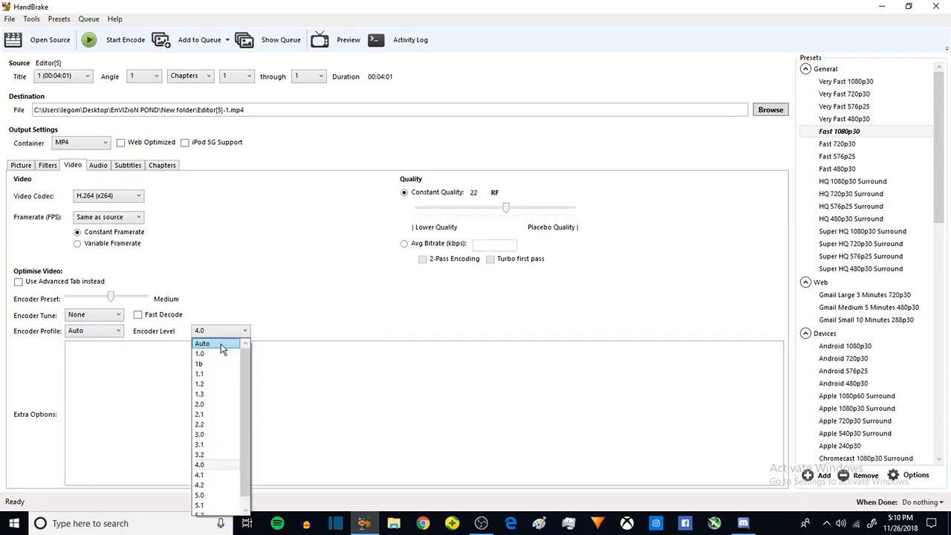
pyautogui.click(212, 340)
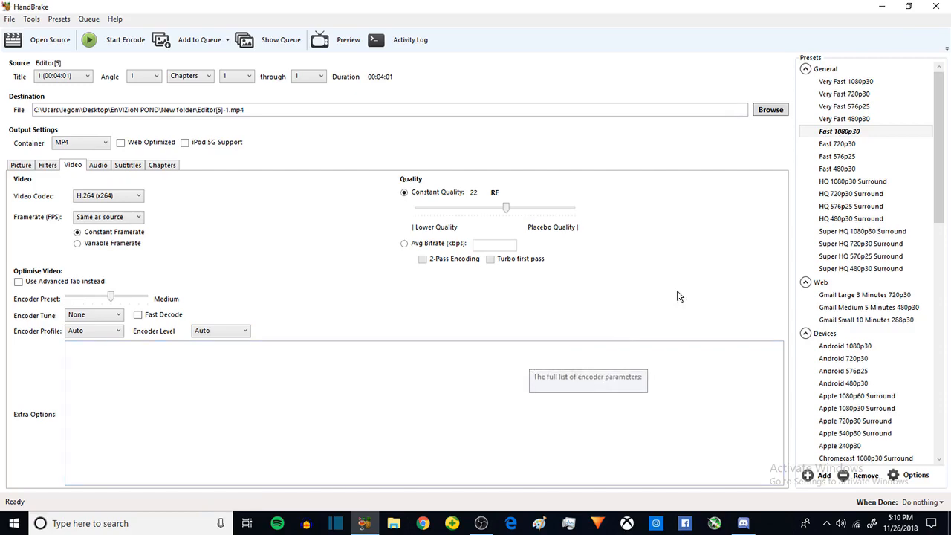
pyautogui.click(66, 281)
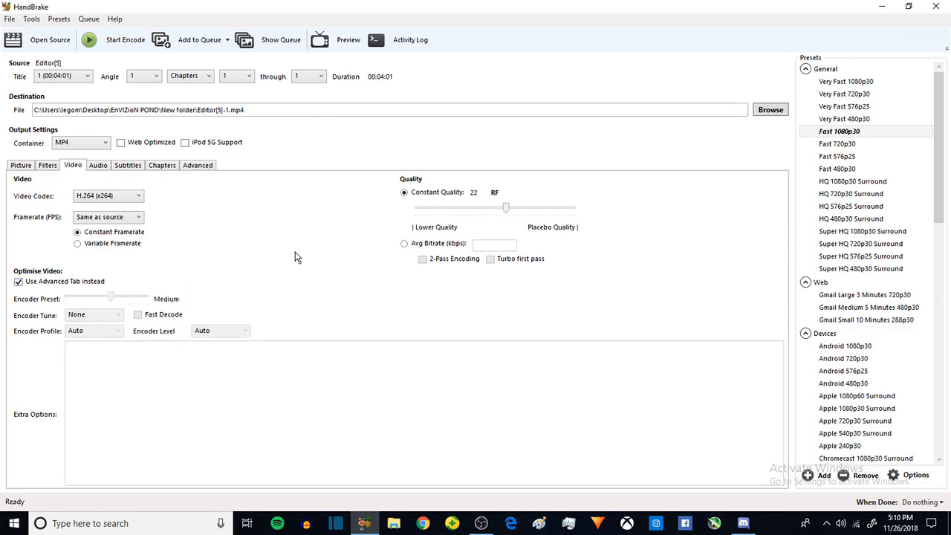
# Step: Set the bitrate of the English AAC audio track to 320
pyautogui.click(98, 165)
pyautogui.click(261, 218)
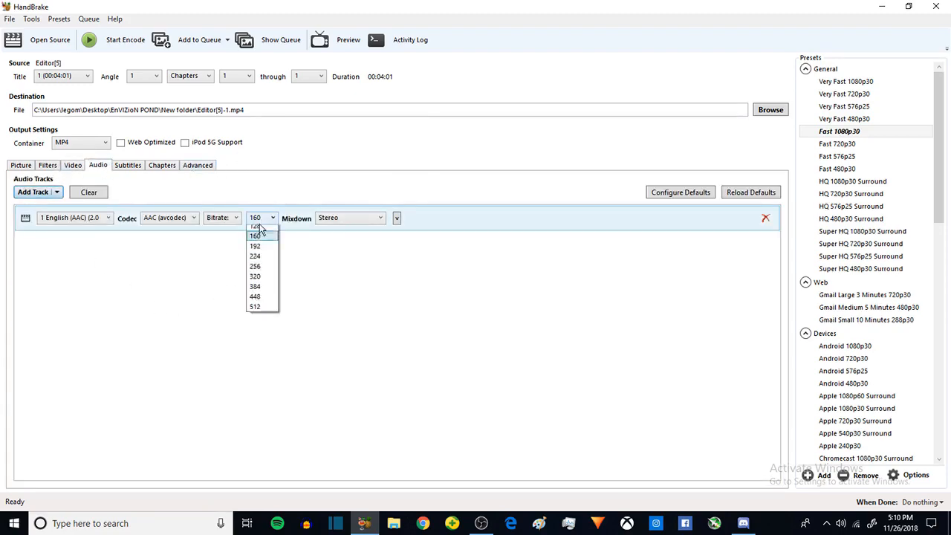
pyautogui.click(258, 321)
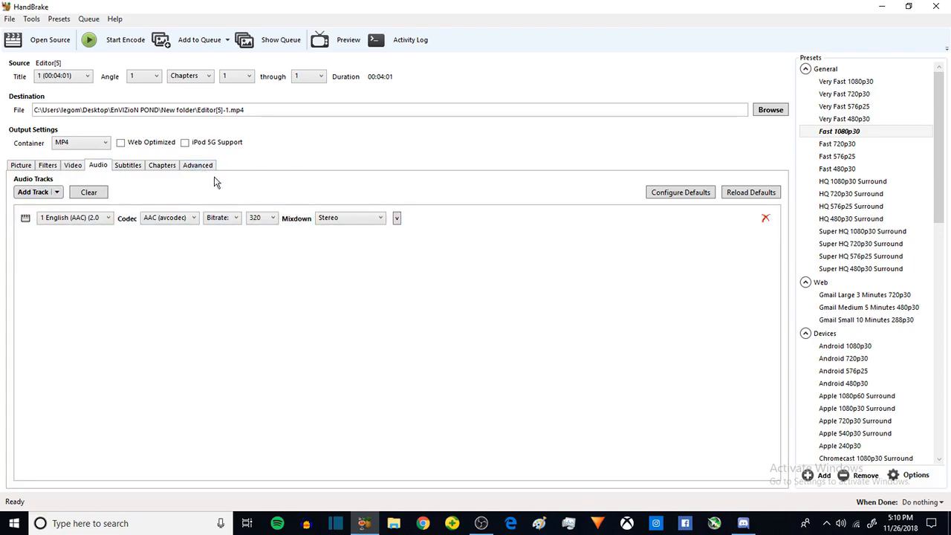
pyautogui.click(127, 166)
pyautogui.click(161, 166)
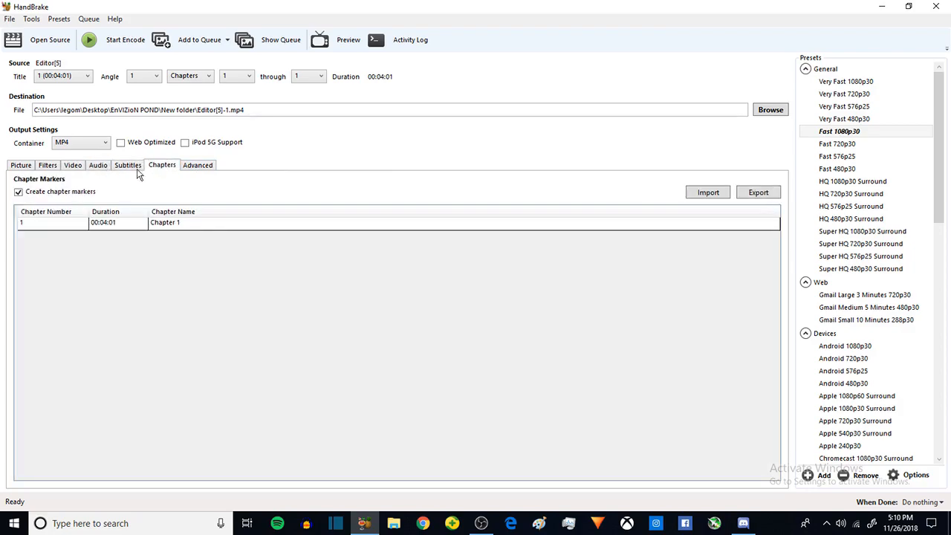
pyautogui.click(128, 166)
pyautogui.click(97, 166)
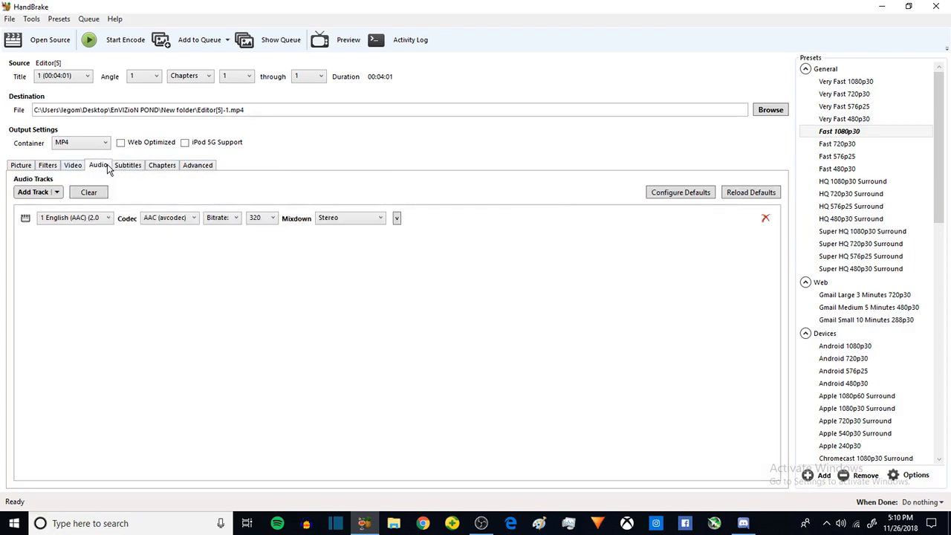
# Step: Choose a different Reference Frames value in the advanced x264 encoding options
pyautogui.click(191, 167)
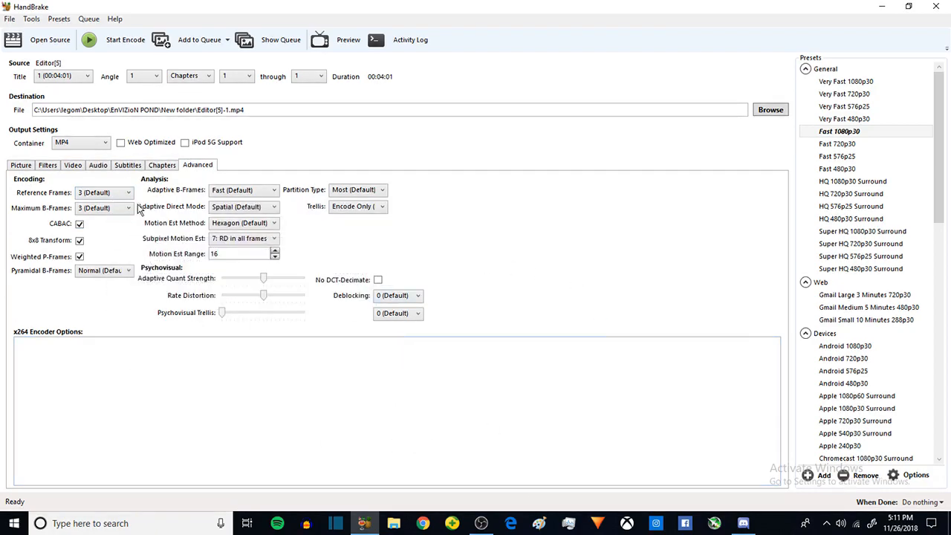
pyautogui.click(111, 192)
pyautogui.click(111, 231)
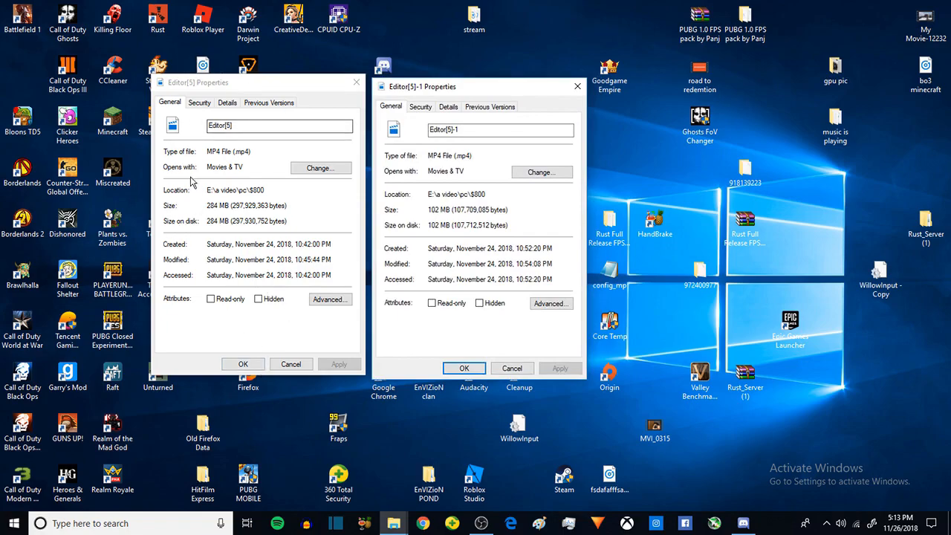
# Step: Compare the file sizes of Editor[5] and Editor[5]-1 in their file properties and close the properties
pyautogui.moveTo(203, 206); pyautogui.dragTo(270, 205)
pyautogui.click(289, 207)
pyautogui.moveTo(209, 205); pyautogui.dragTo(261, 206)
pyautogui.click(275, 260)
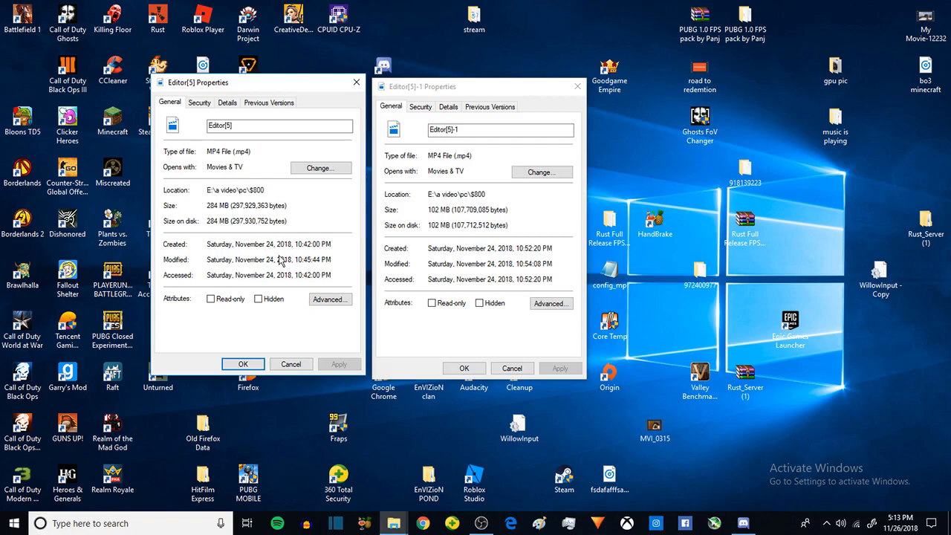
pyautogui.click(429, 215)
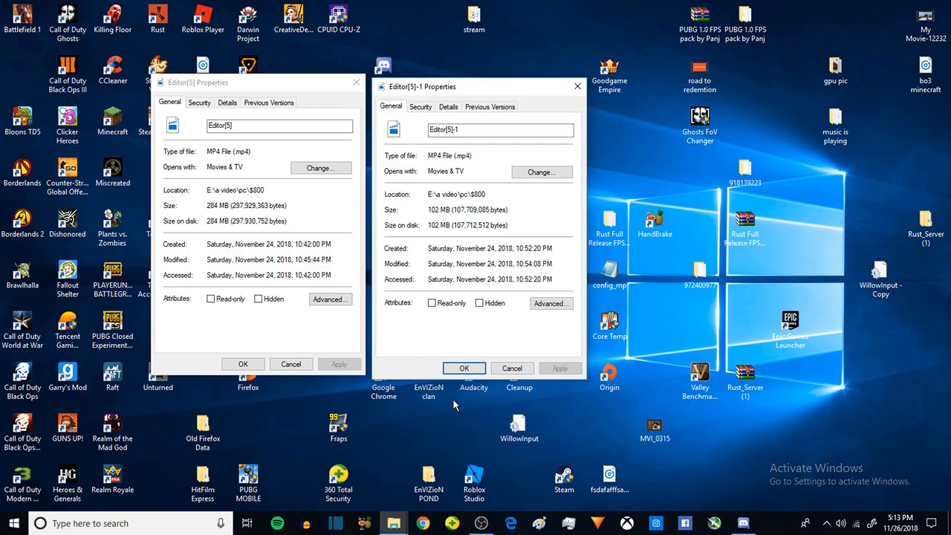
pyautogui.click(463, 368)
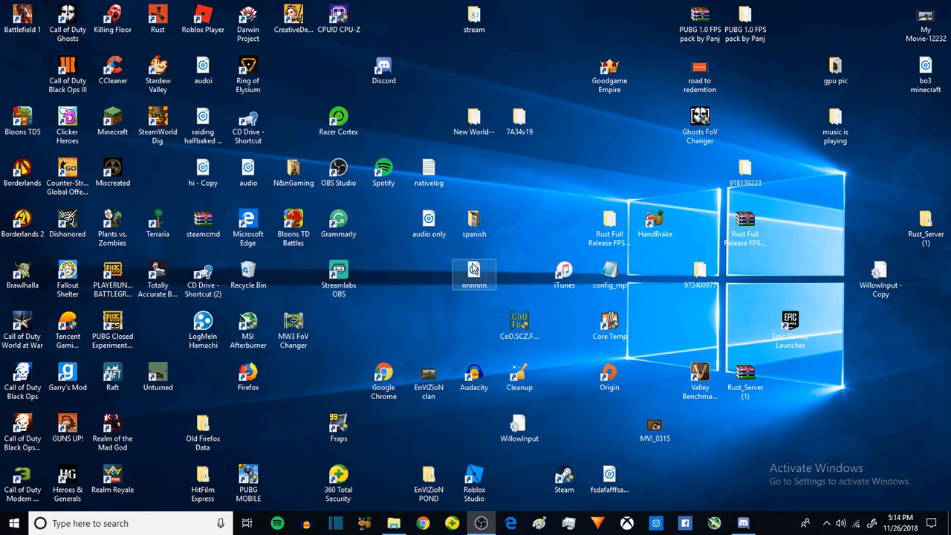